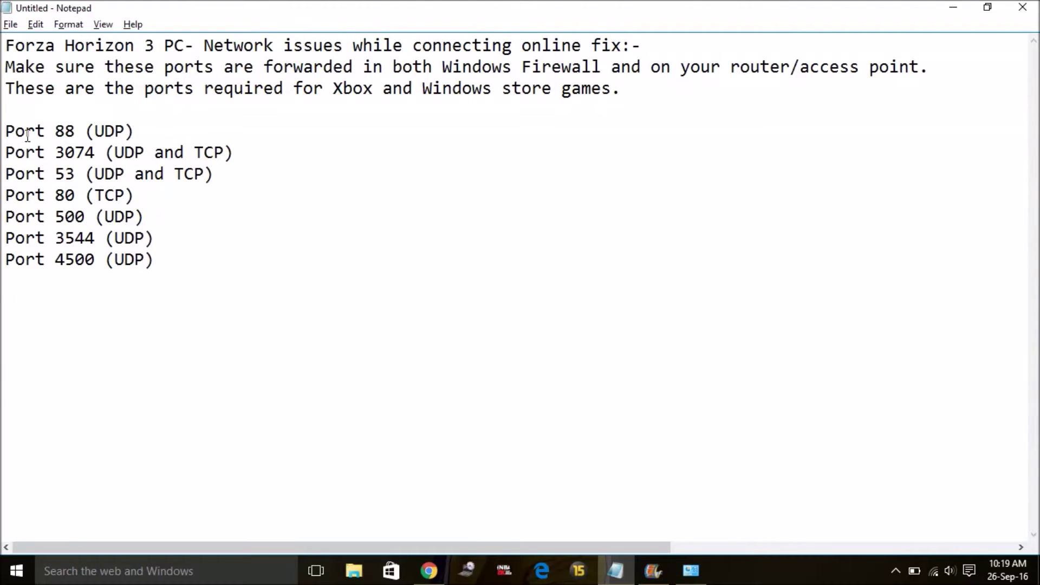
# Review the seven Forza Horizon 3 port lines in Notepad and bring the browser forward
pyautogui.moveTo(5, 132); pyautogui.dragTo(167, 288)
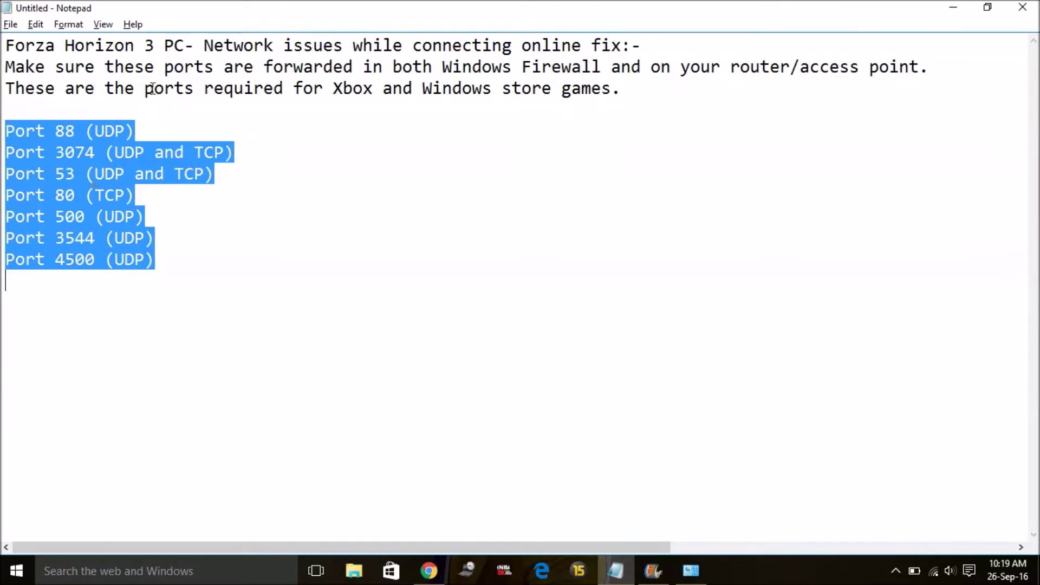
pyautogui.click(195, 194)
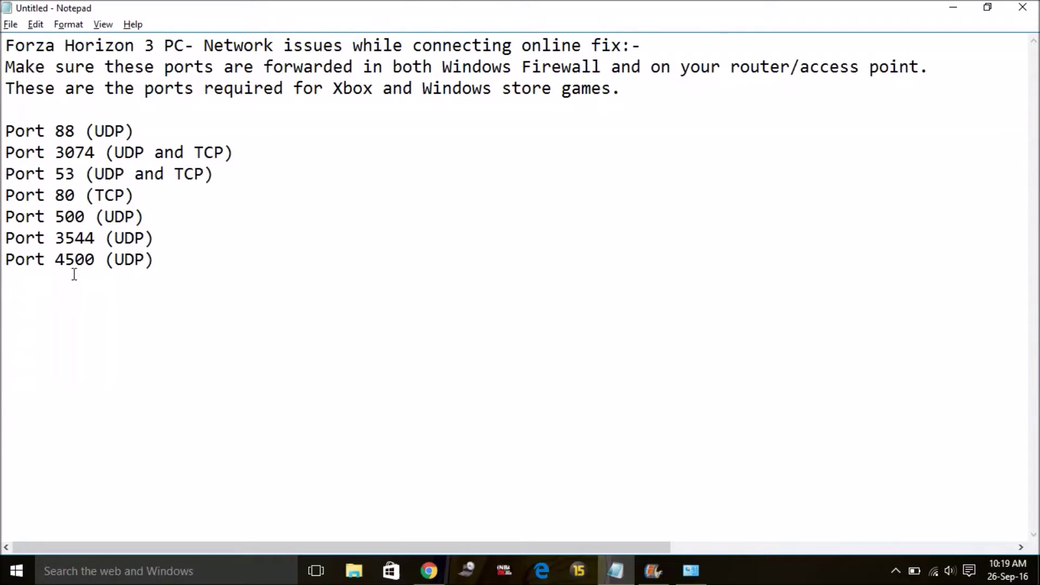
pyautogui.click(163, 308)
pyautogui.click(429, 571)
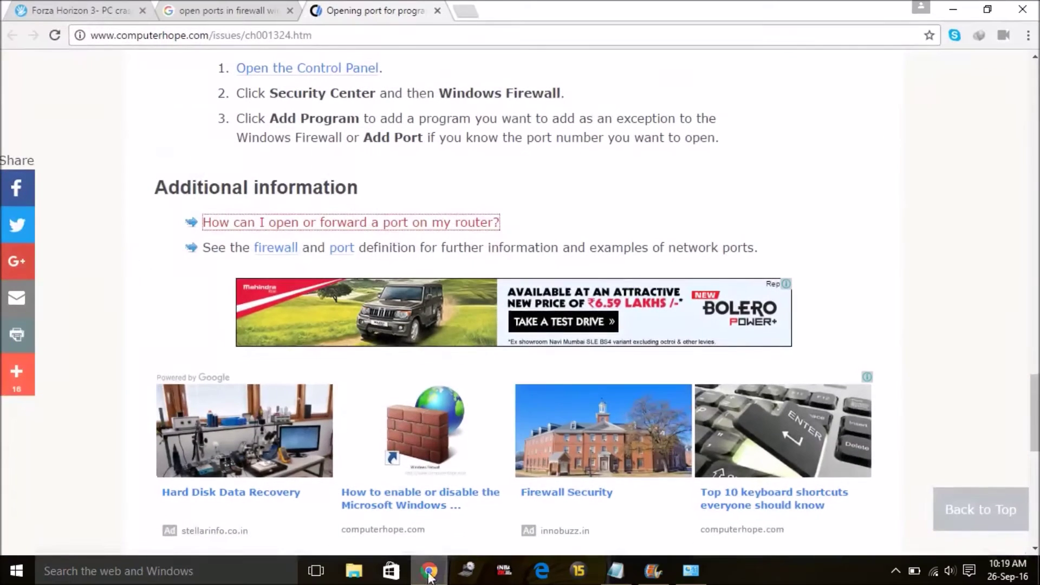
# Replace the old article and search tabs with a new tab loading the router at 192.168.1.1
pyautogui.click(463, 10)
pyautogui.click(437, 10)
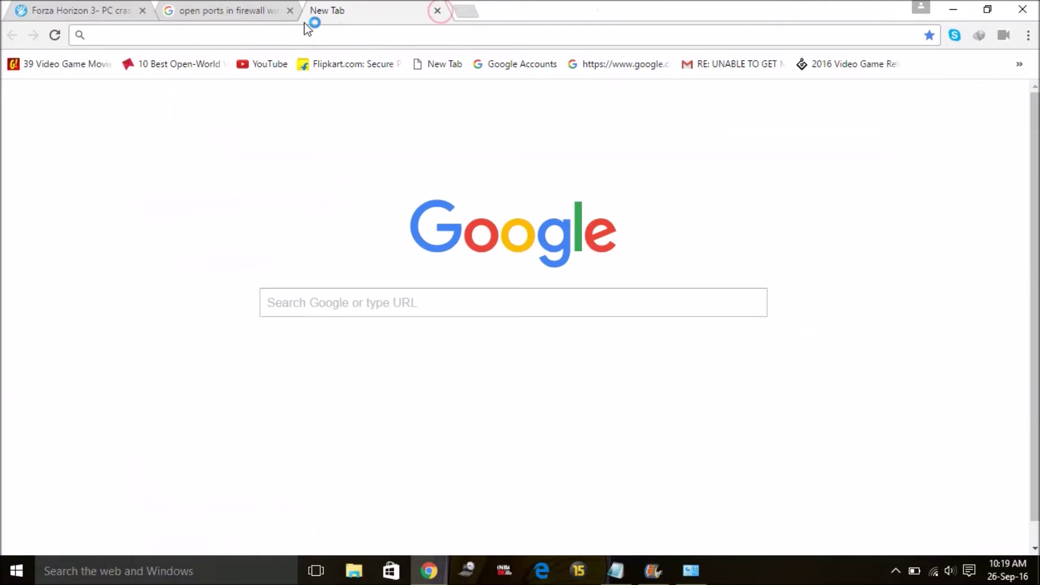
pyautogui.click(291, 11)
pyautogui.write('192.168.1.1')
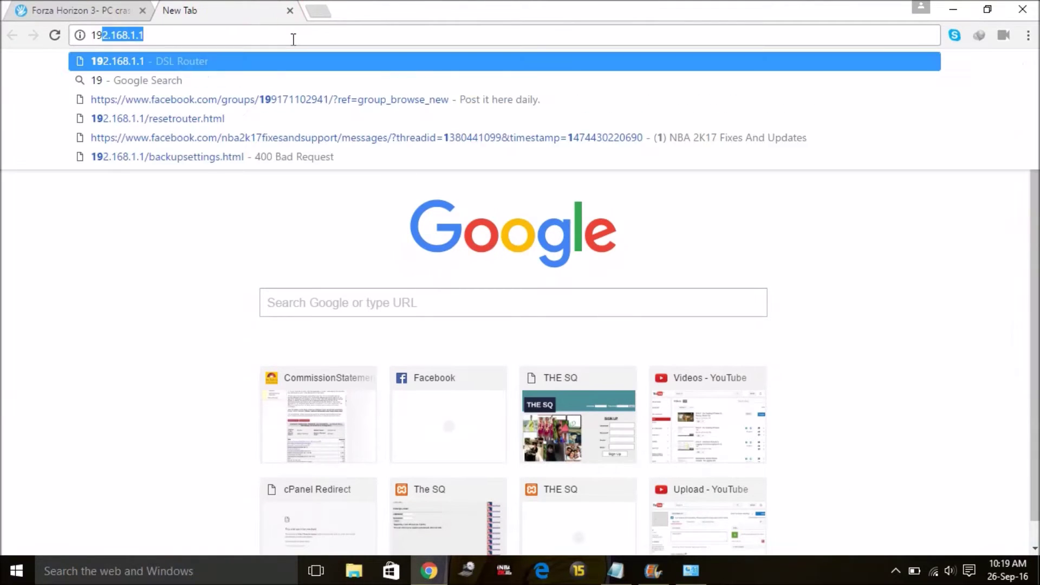
pyautogui.press('End')
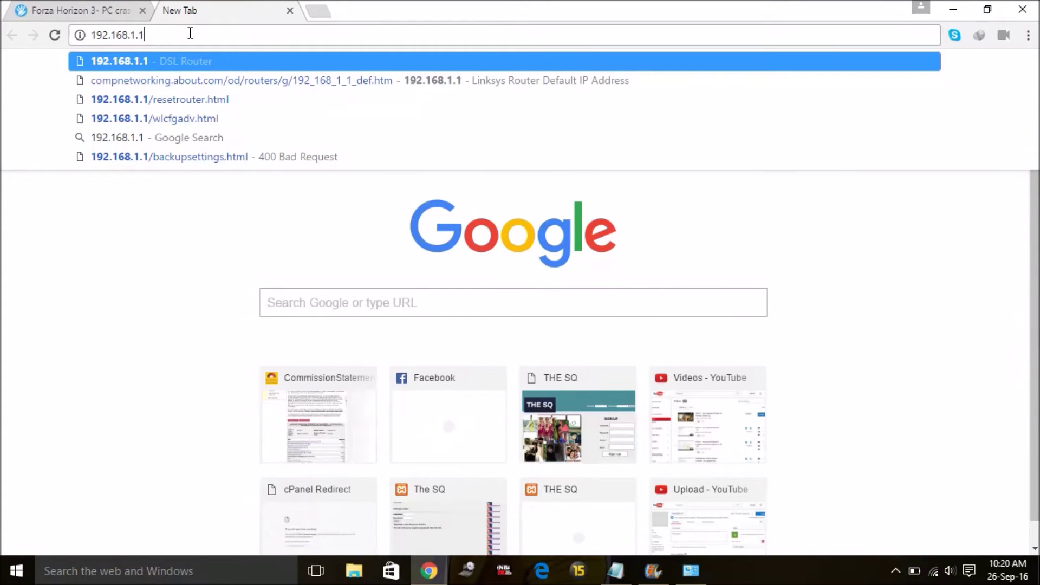
pyautogui.press('Return')
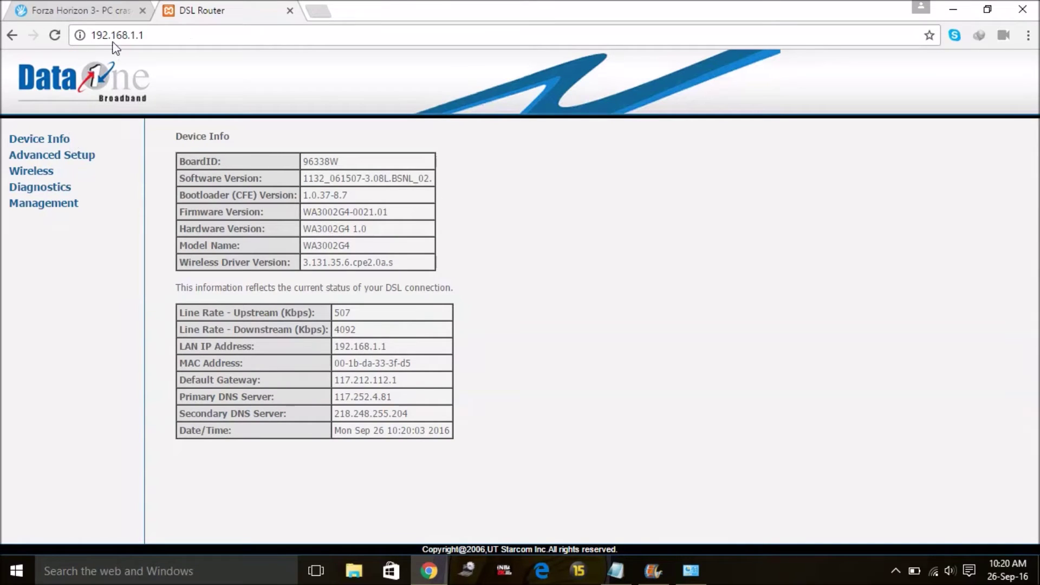
# Reload the router's Device Info page, then close the tab and the browser window
pyautogui.click(54, 35)
pyautogui.click(289, 10)
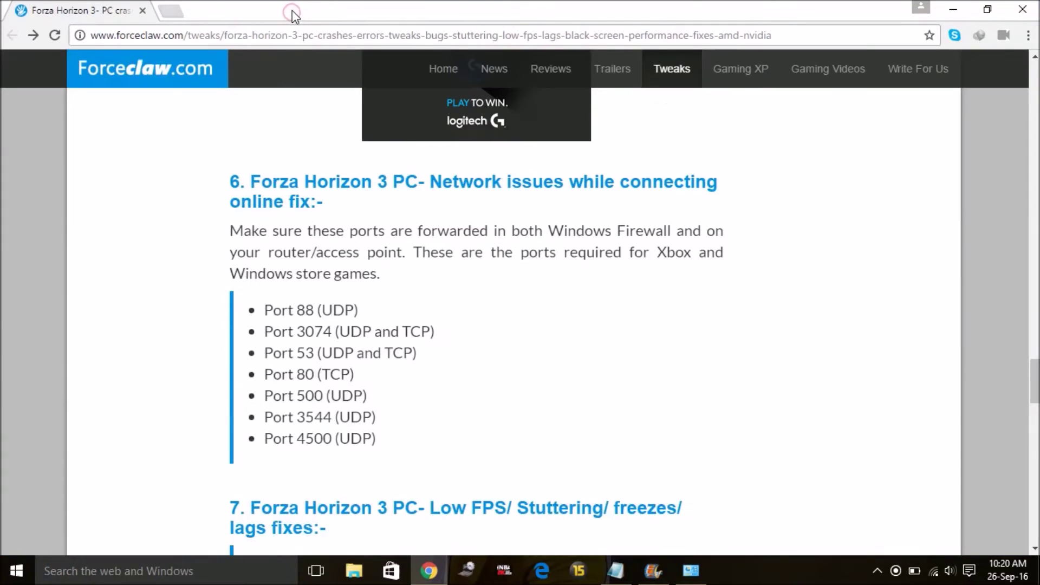
pyautogui.click(1021, 9)
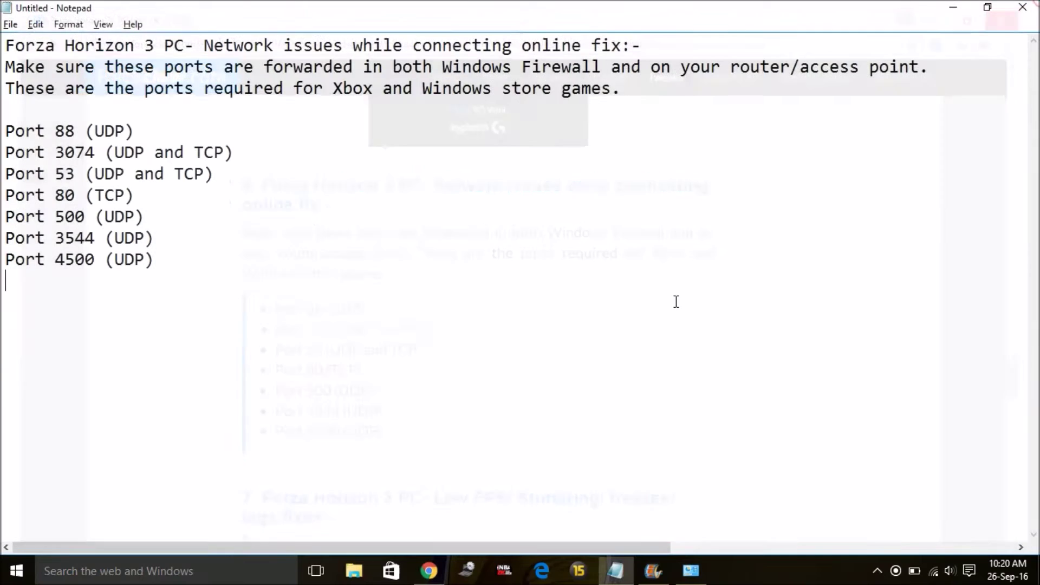
# Minimize the Notepad port list and launch a fresh Chrome window from the taskbar
pyautogui.click(428, 571)
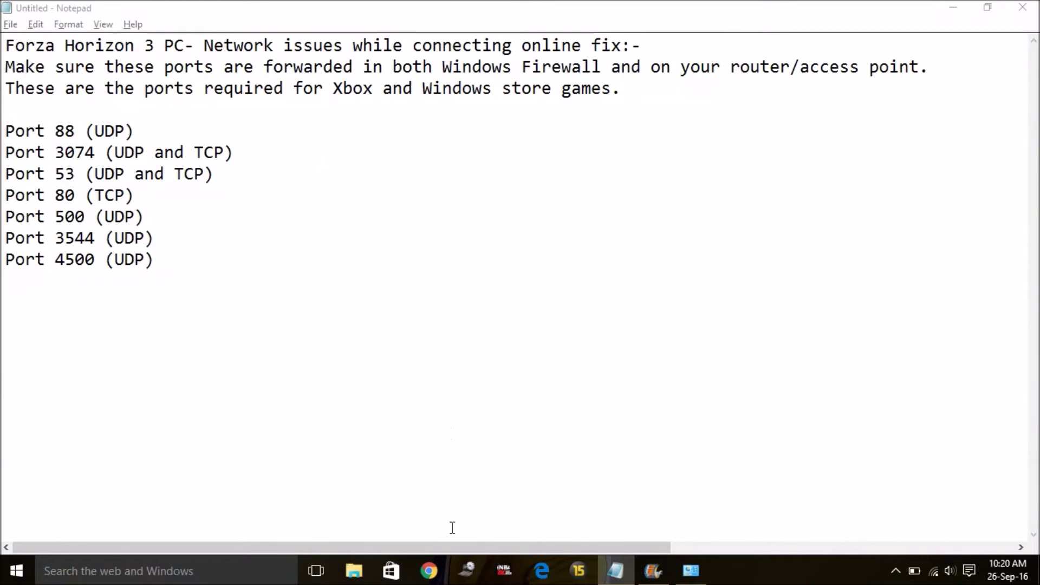
pyautogui.click(952, 8)
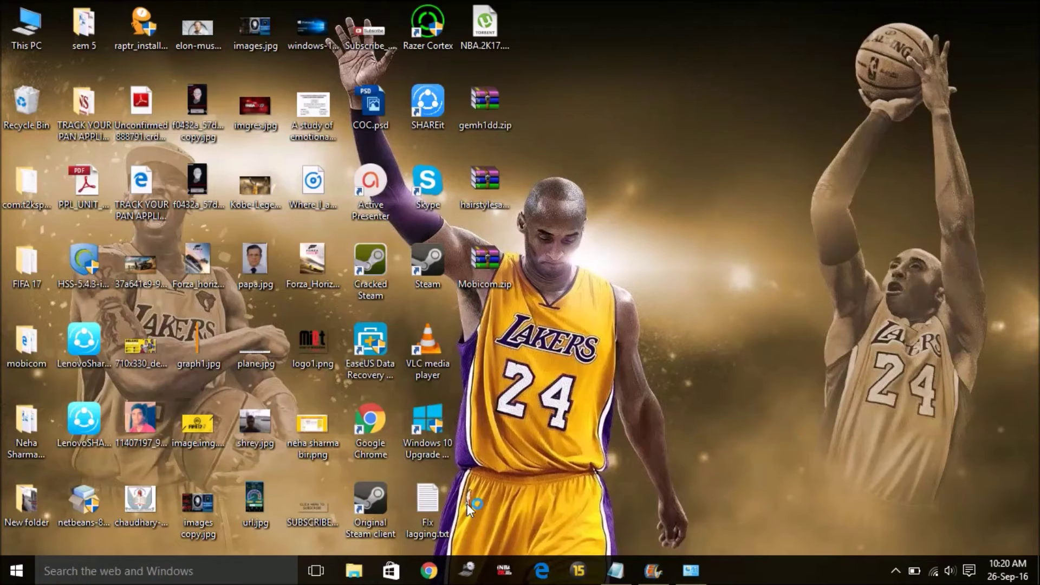
pyautogui.click(430, 570)
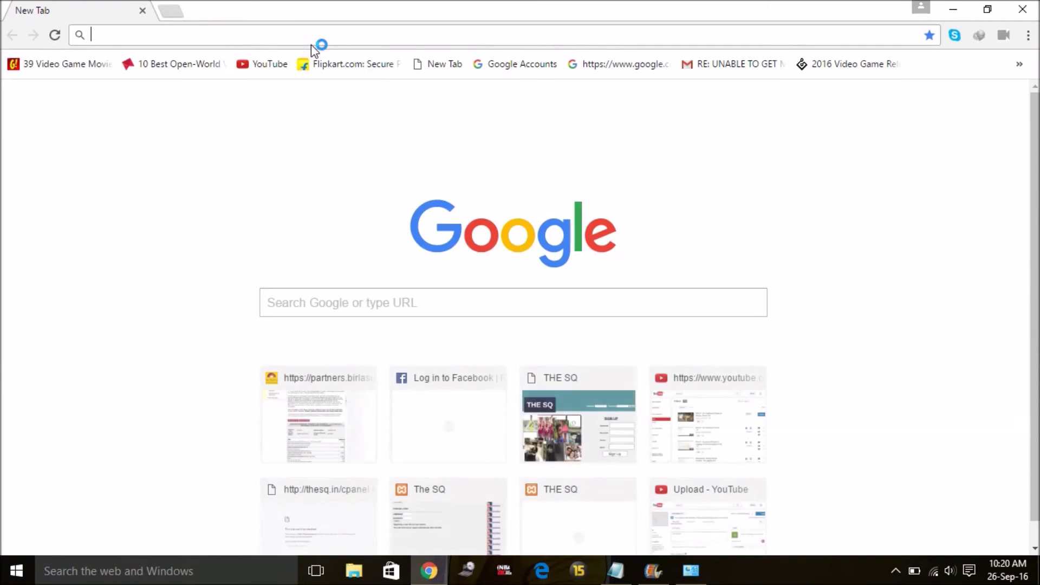
pyautogui.write('192.168.1.1')
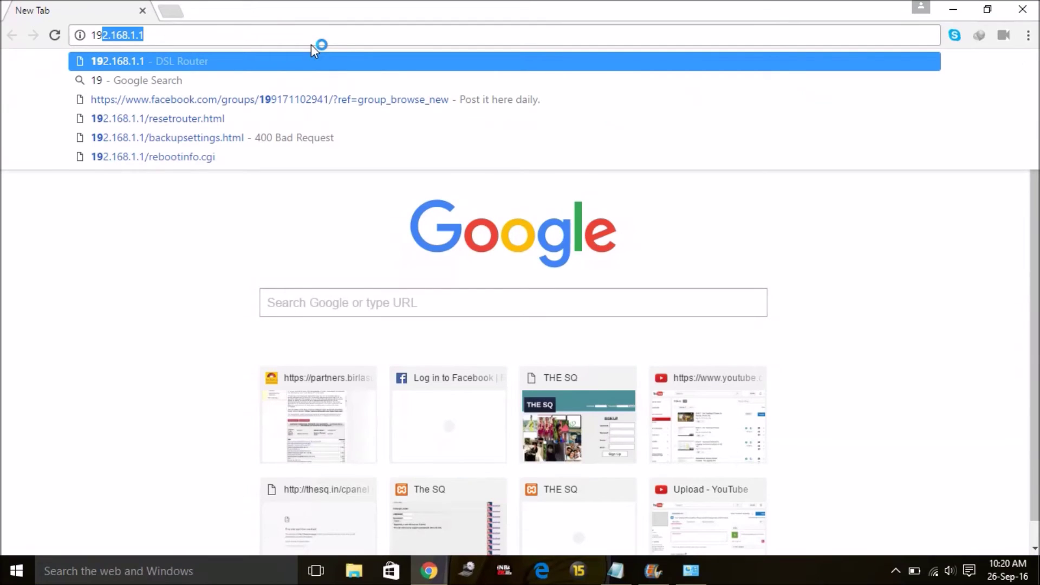
# Load 192.168.1.1 and reload repeatedly until the router's login prompt appears
pyautogui.press('End')
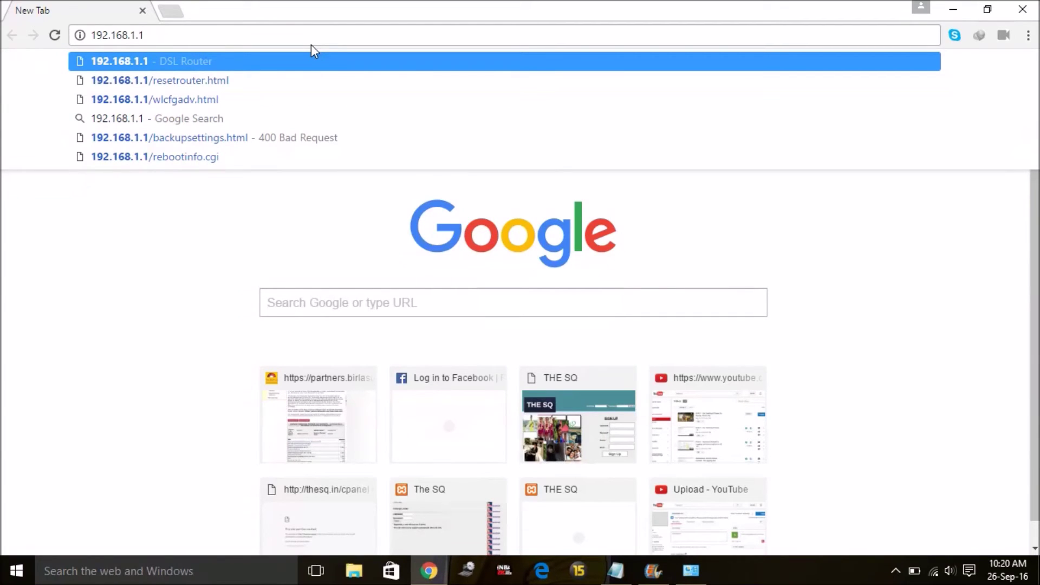
pyautogui.press('Return')
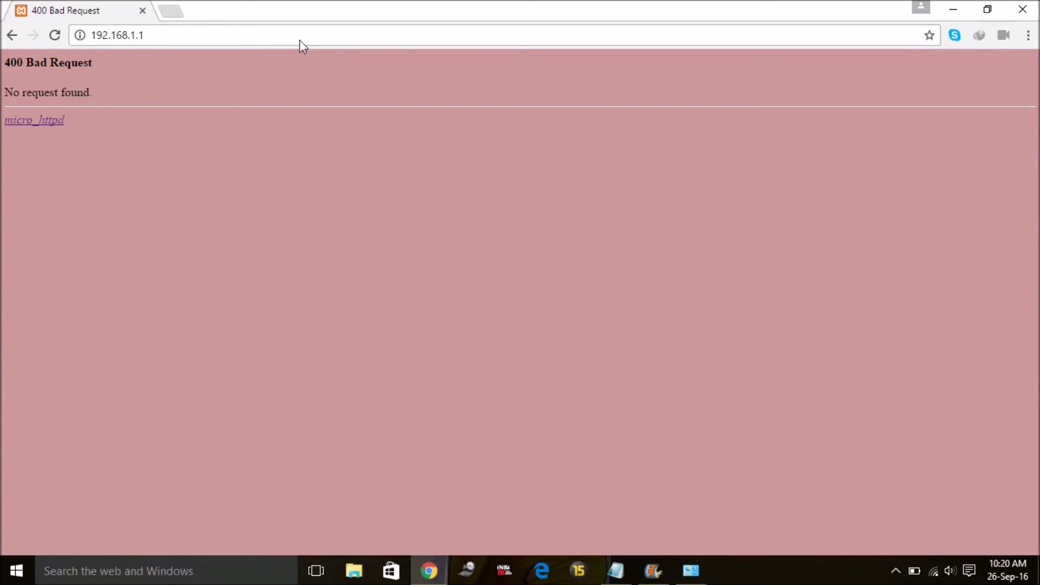
pyautogui.click(55, 36)
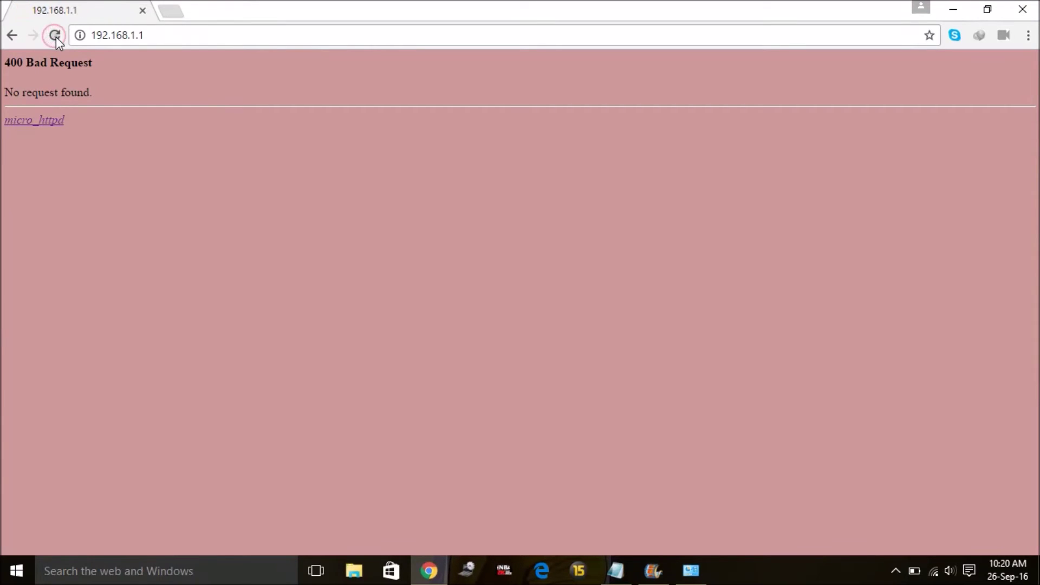
pyautogui.click(56, 37)
pyautogui.click(56, 37)
pyautogui.click(57, 36)
pyautogui.click(56, 36)
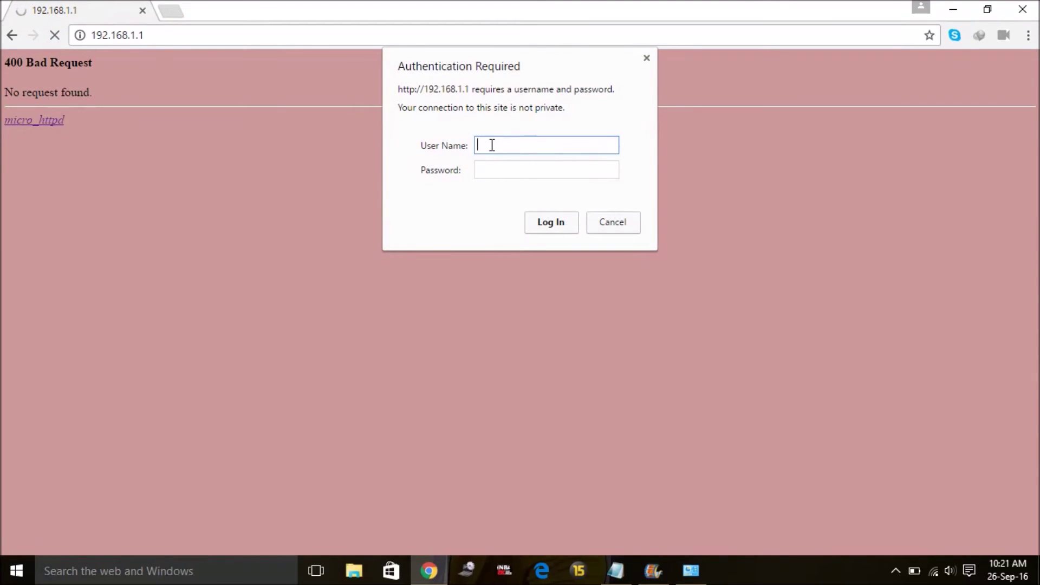
# Enter admin credentials in the authentication dialog and dismiss the update assistant window
pyautogui.press('BackSpace')
pyautogui.press('BackSpace')
pyautogui.write('n')
pyautogui.click(496, 173)
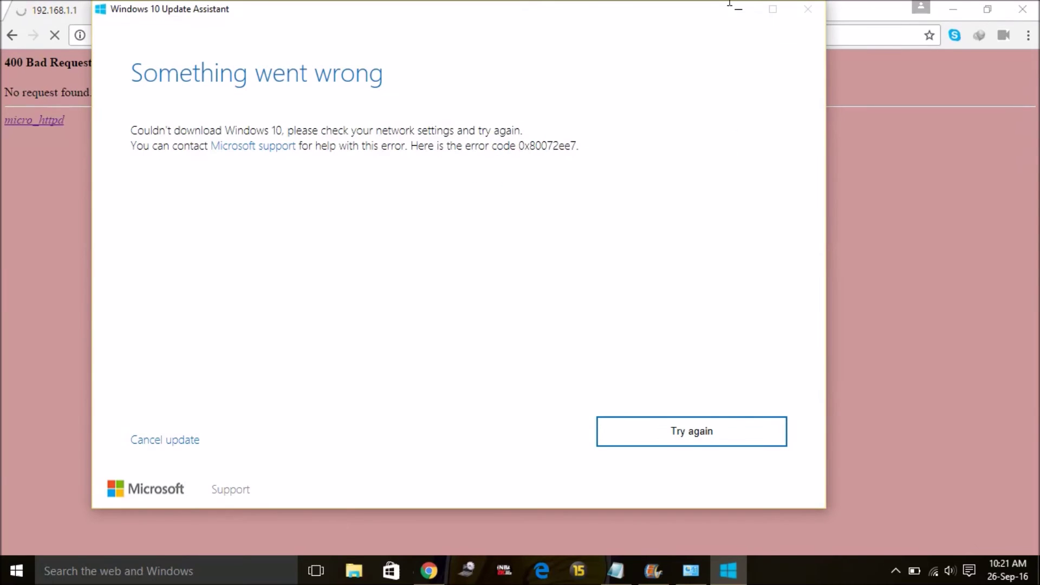
pyautogui.click(735, 9)
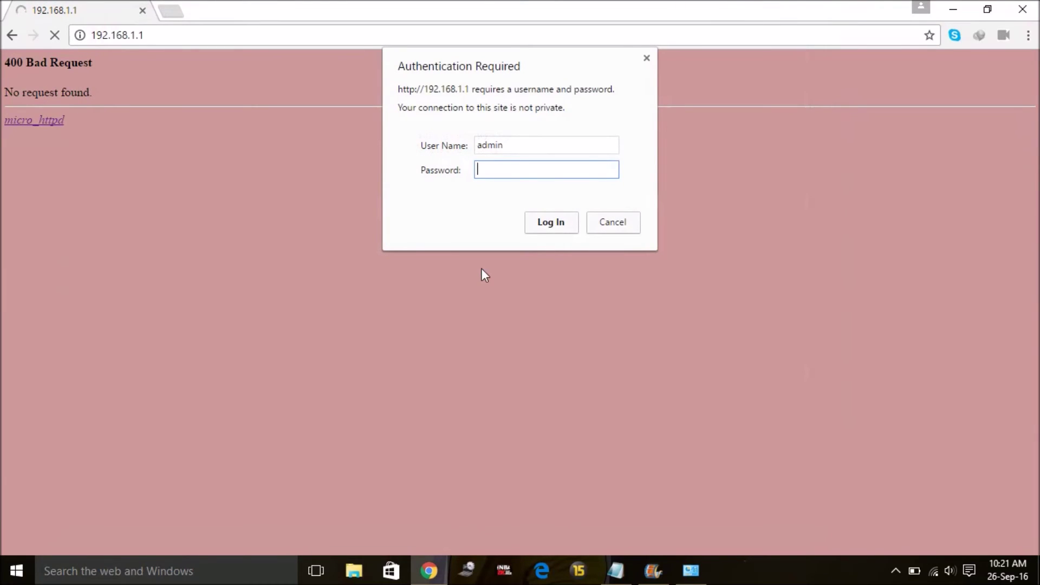
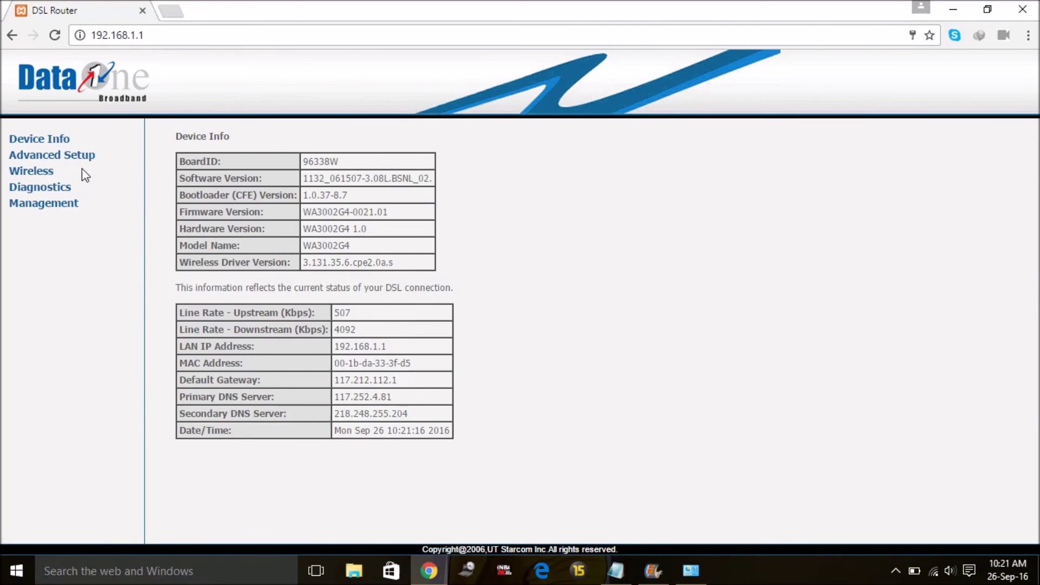
# Add a new entry on the Advanced Setup NAT Virtual Servers page, skipping the predefined service list
pyautogui.click(88, 160)
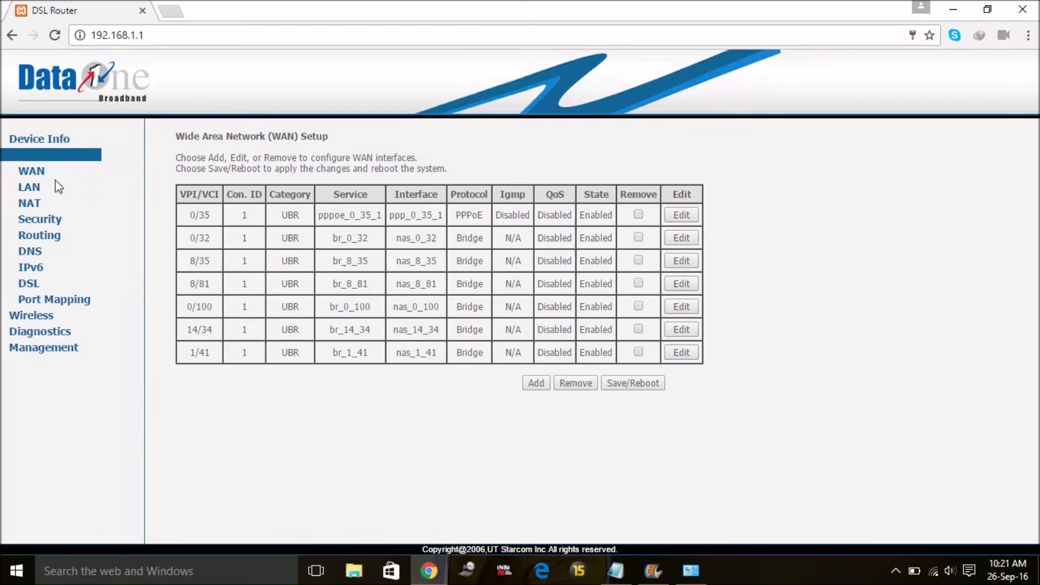
pyautogui.click(32, 203)
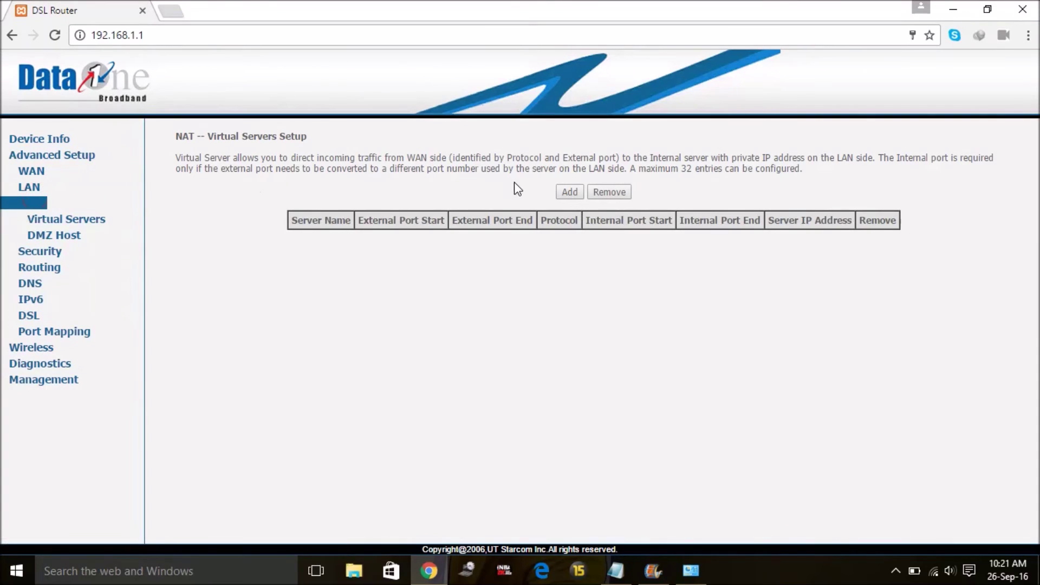
pyautogui.click(570, 193)
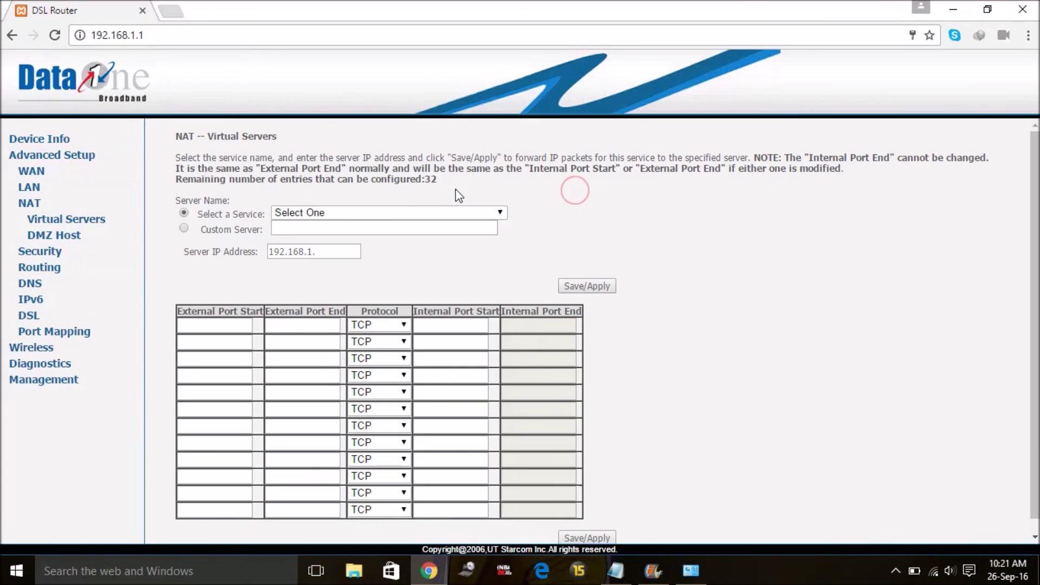
pyautogui.click(324, 212)
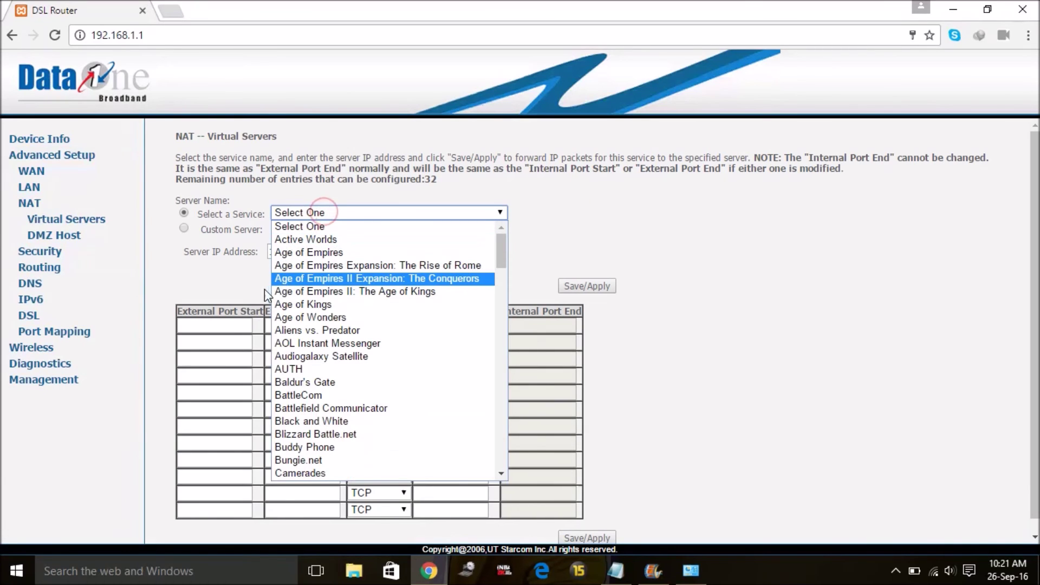
pyautogui.click(224, 258)
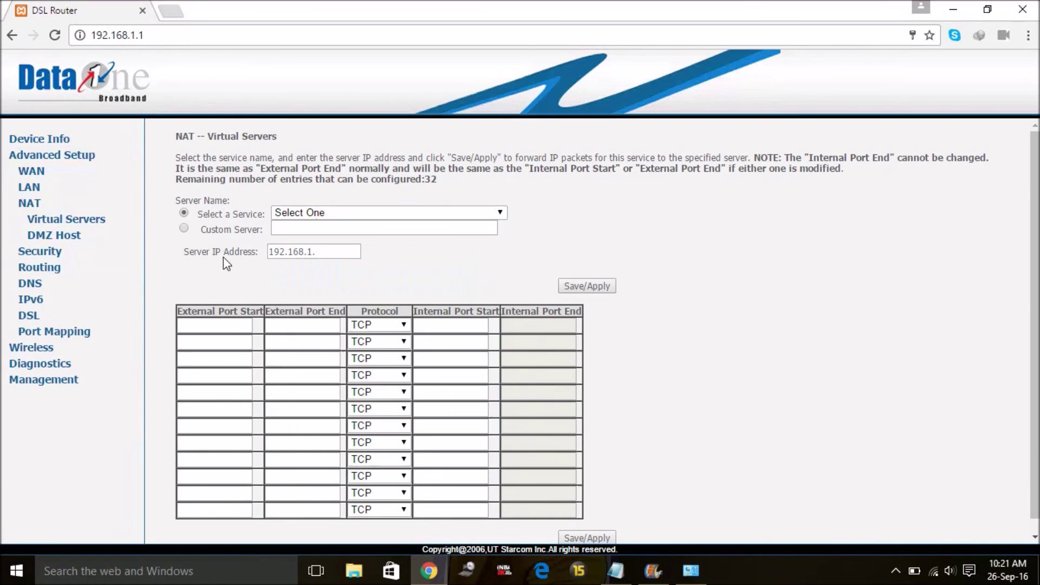
# Choose Custom Server and move into its name, first external port and protocol fields
pyautogui.click(184, 229)
pyautogui.click(275, 230)
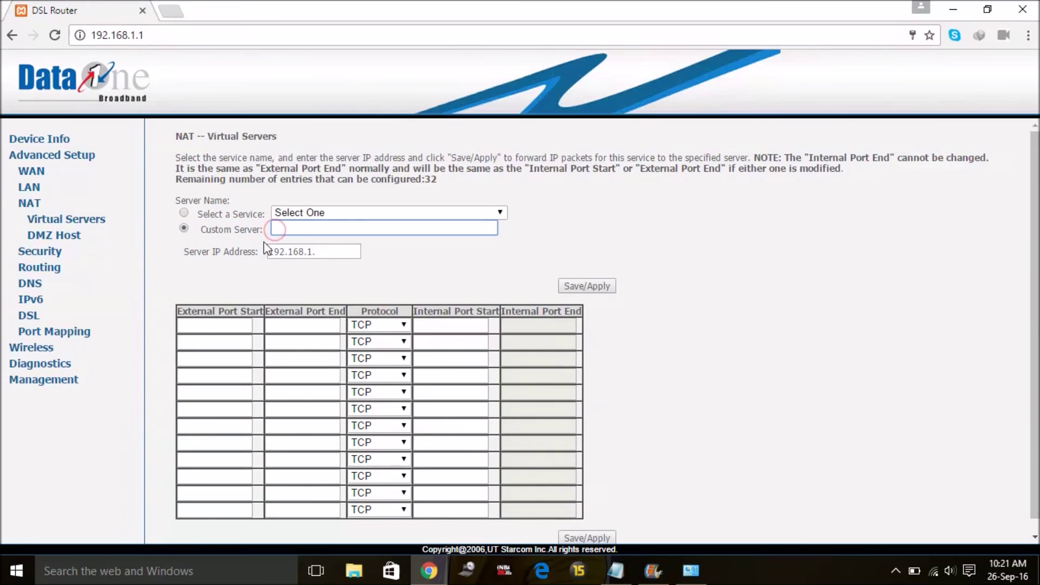
pyautogui.click(238, 327)
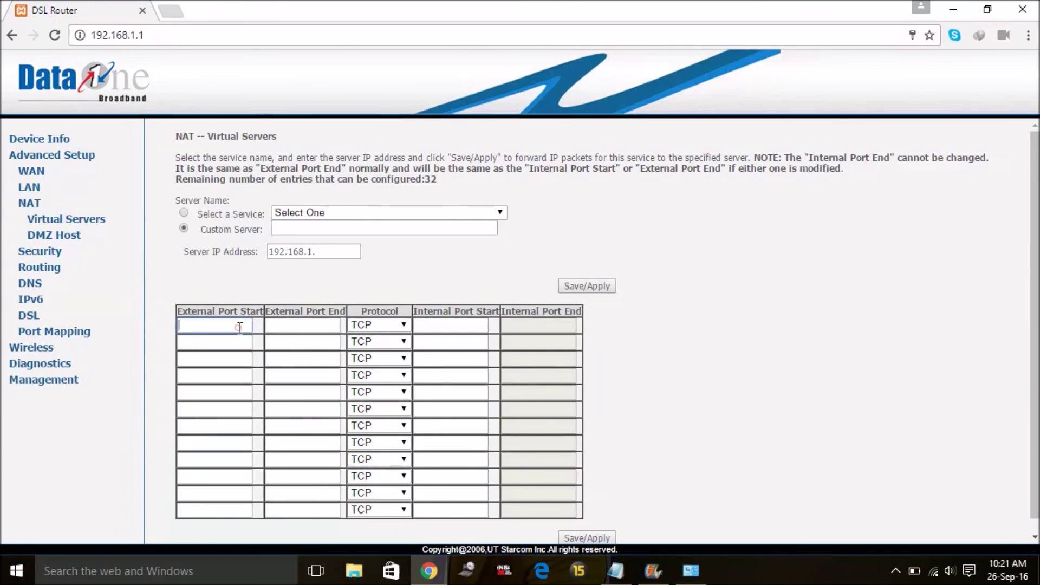
pyautogui.click(375, 330)
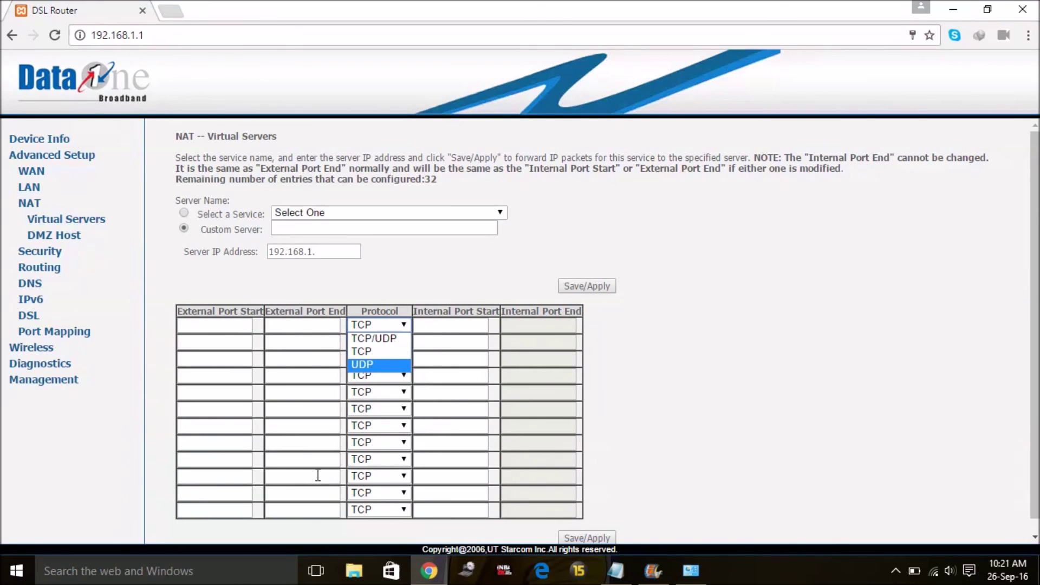
# Highlight the port lines in Notepad, glance at the router form, and return to the notes
pyautogui.click(614, 570)
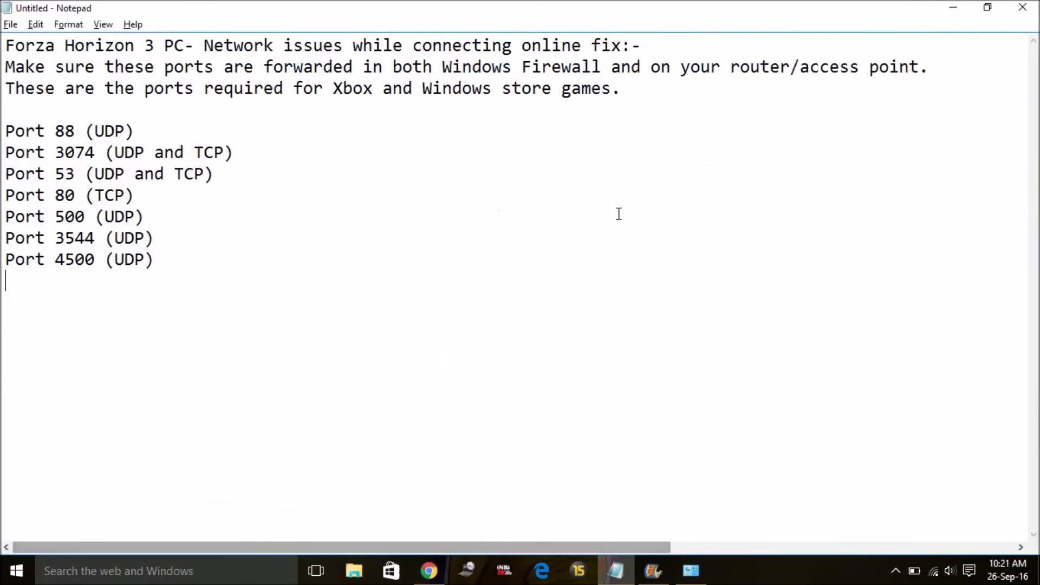
pyautogui.moveTo(6, 152); pyautogui.dragTo(65, 260)
pyautogui.click(301, 292)
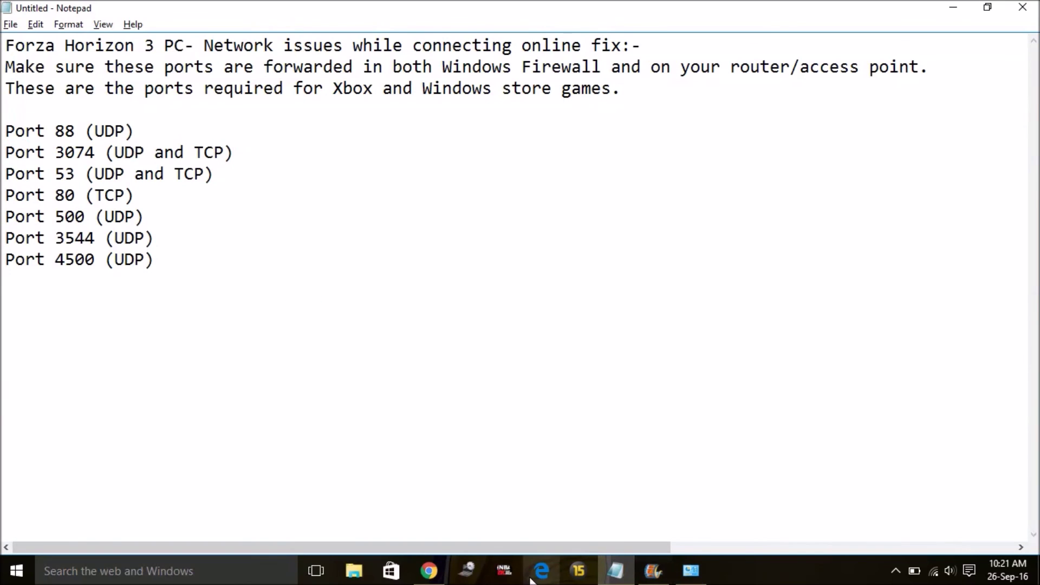
pyautogui.click(428, 570)
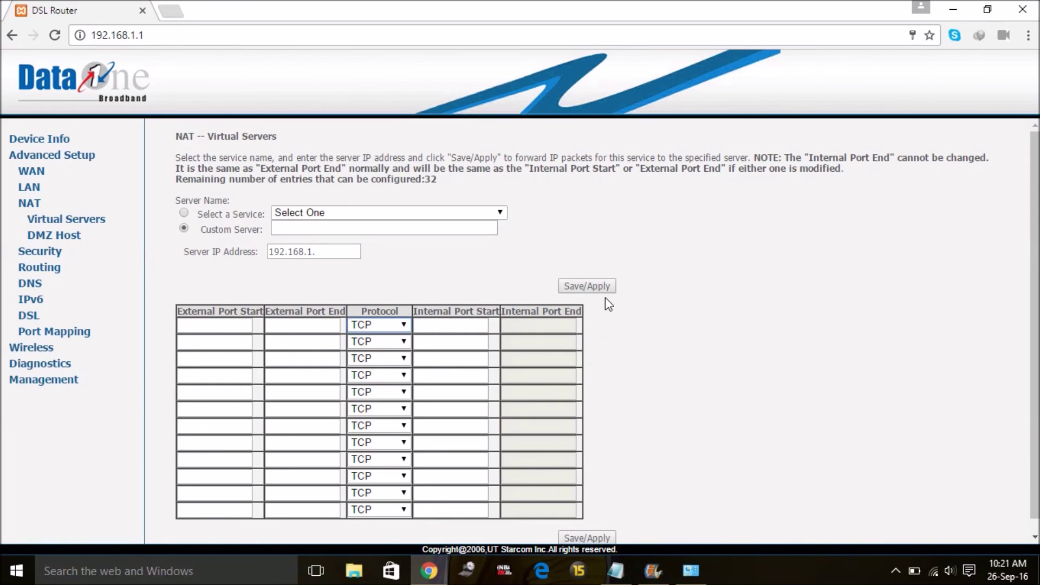
pyautogui.click(1022, 10)
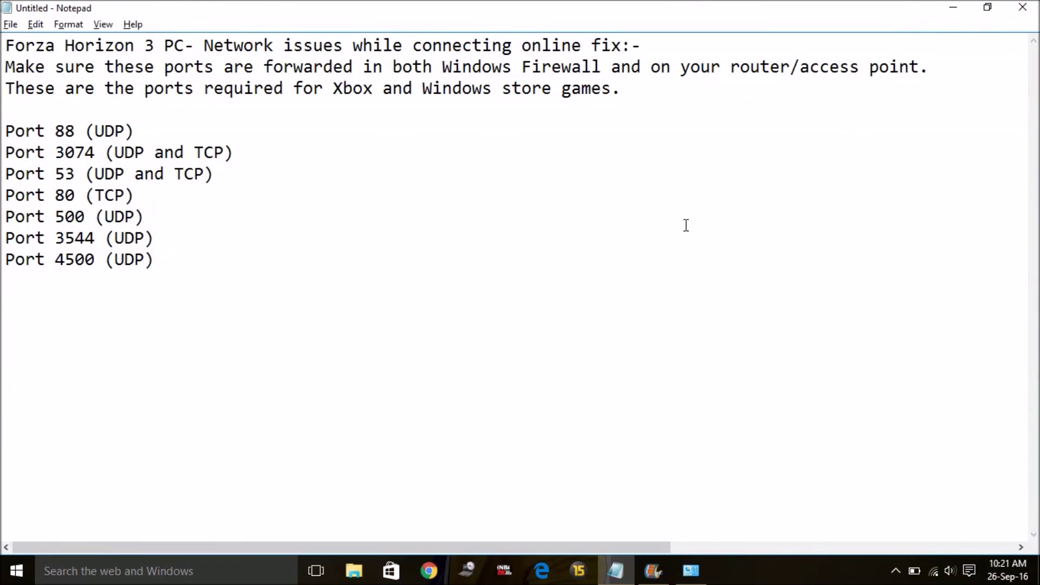